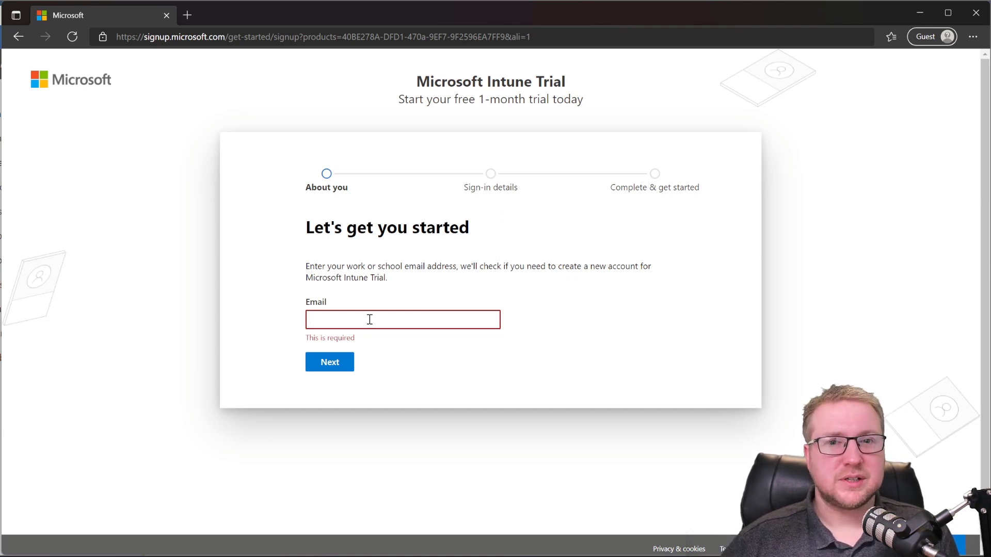
Step: Enter the work email address on the Intune trial signup page and continue
key("alt+Tab")
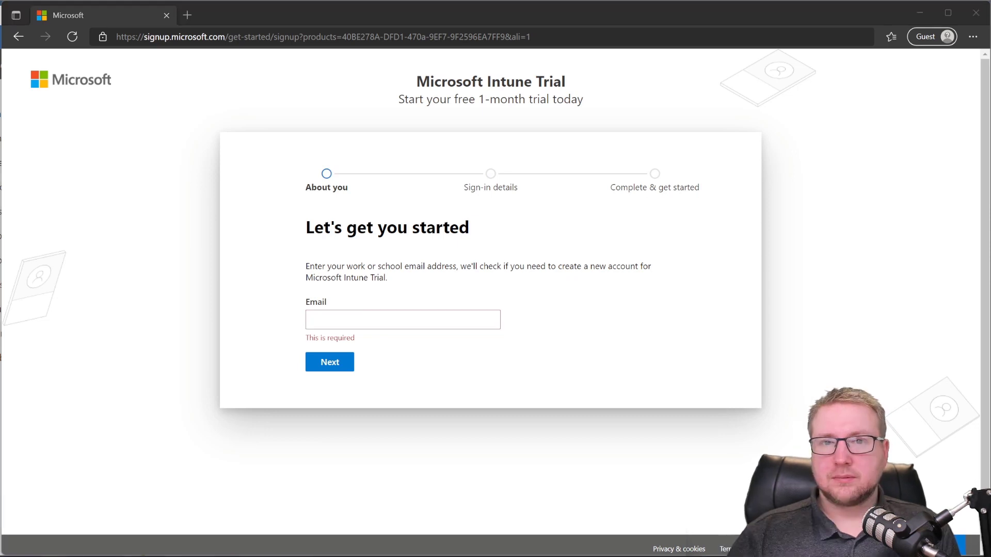
left_click(396, 328)
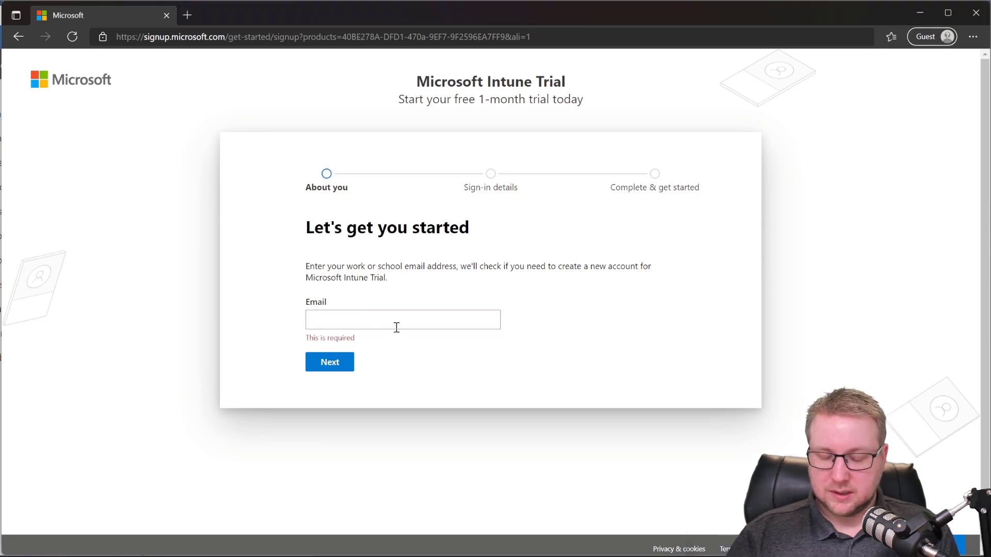
type("intune")
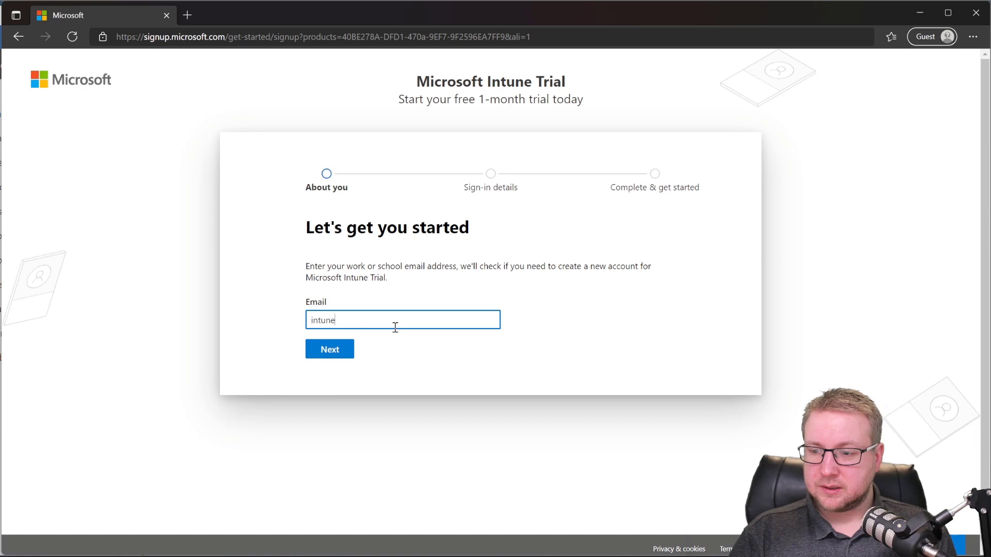
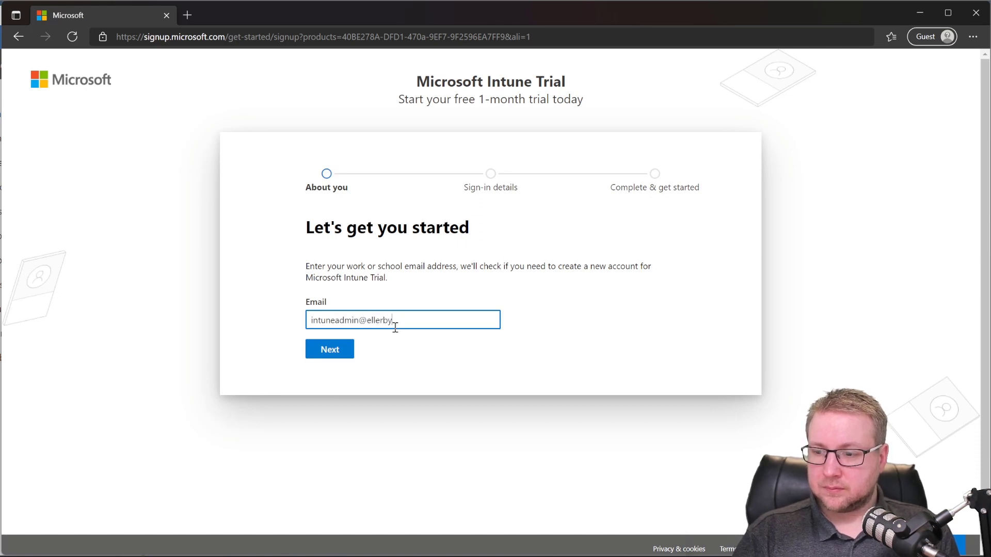
key("Return")
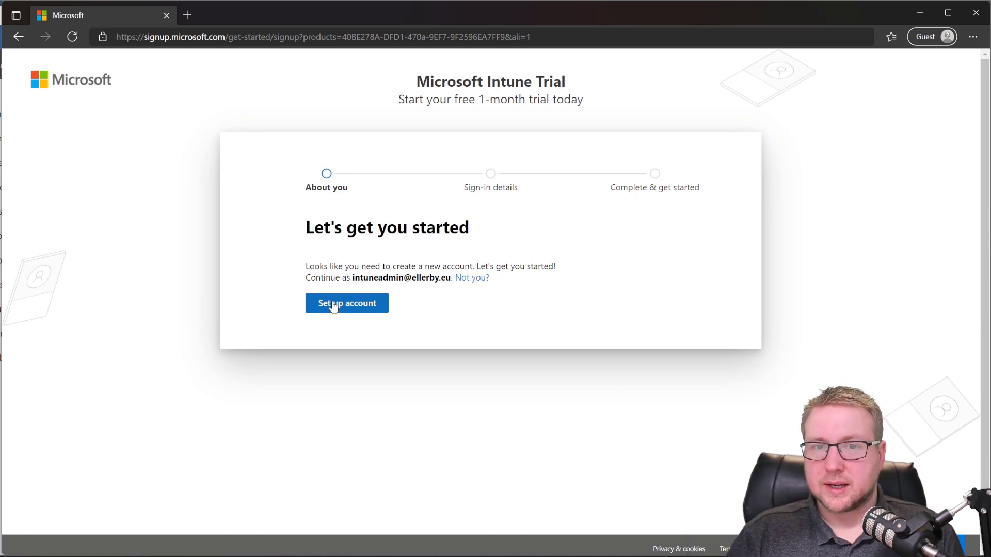
Step: Start a new account and fill in name, business email and company details with country United Kingdom
left_click(364, 309)
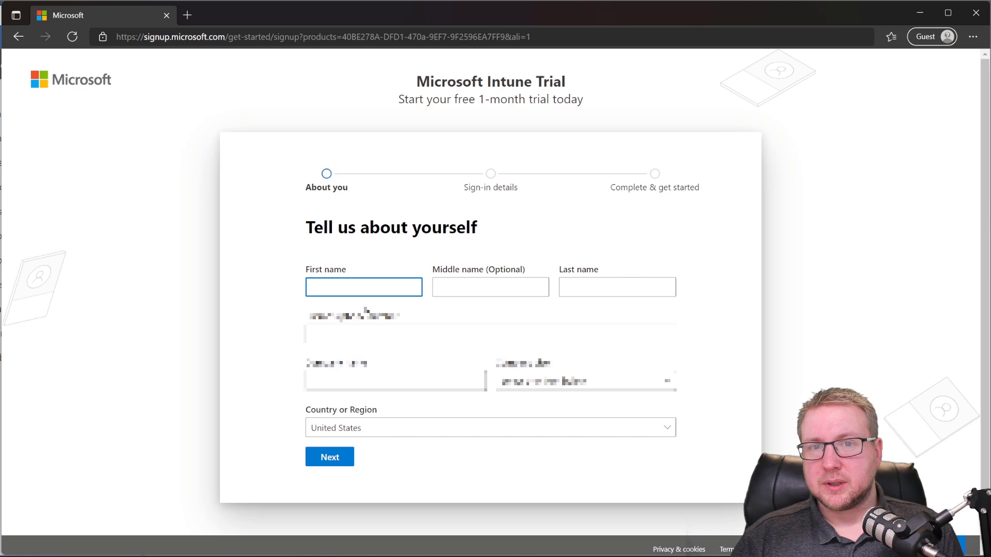
type("De")
key("Return")
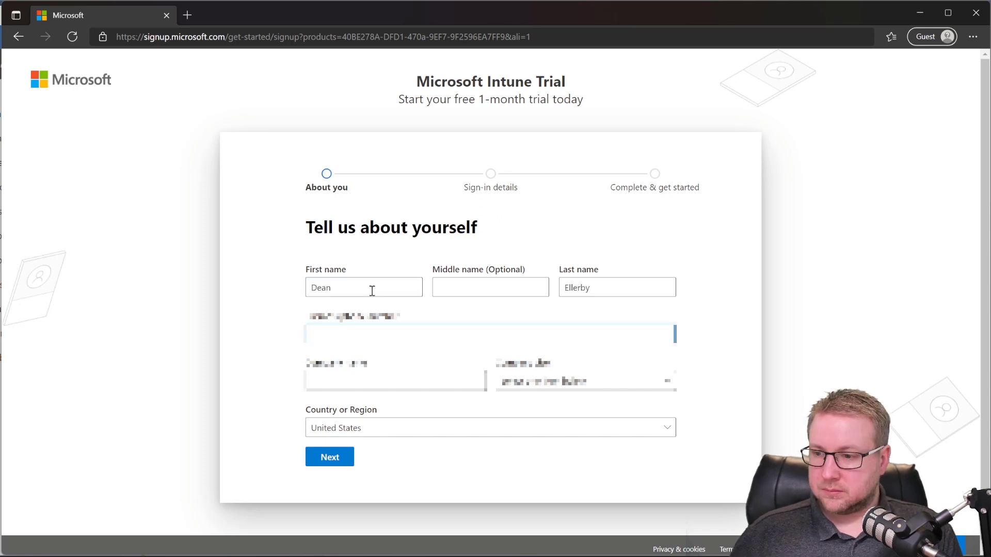
key("shift+Tab")
key("BackSpace")
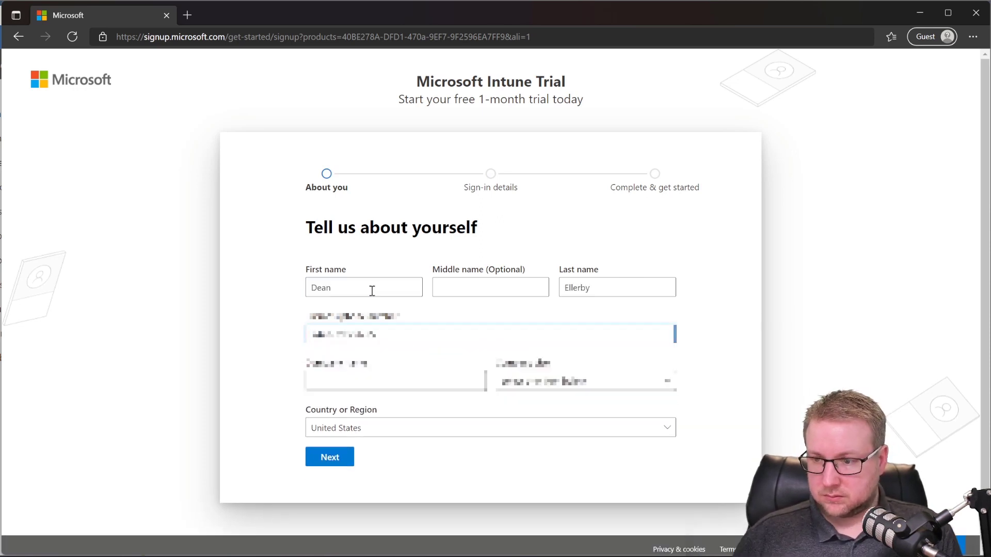
key("Tab")
left_click(362, 407)
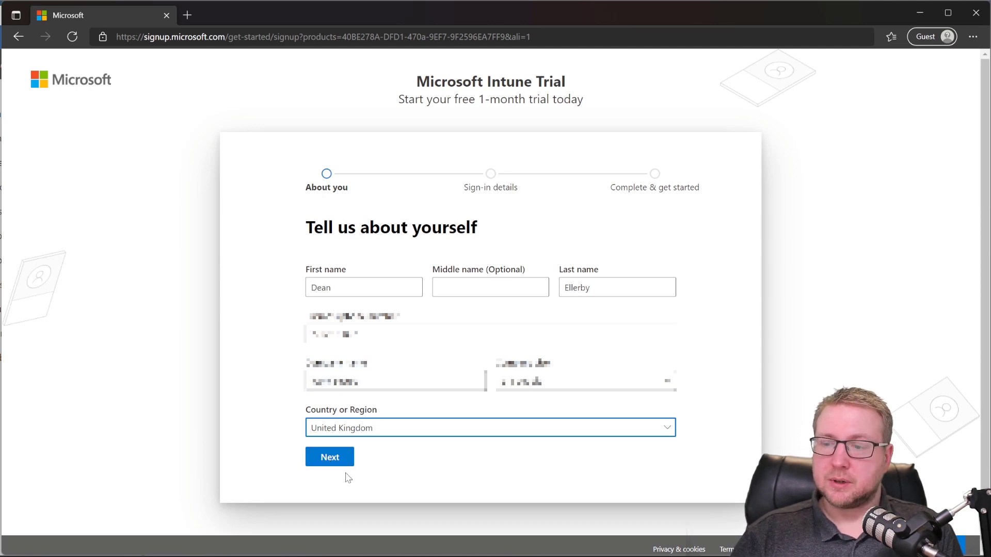
Step: Submit the details, request a text verification code, then enter and verify it
left_click(341, 465)
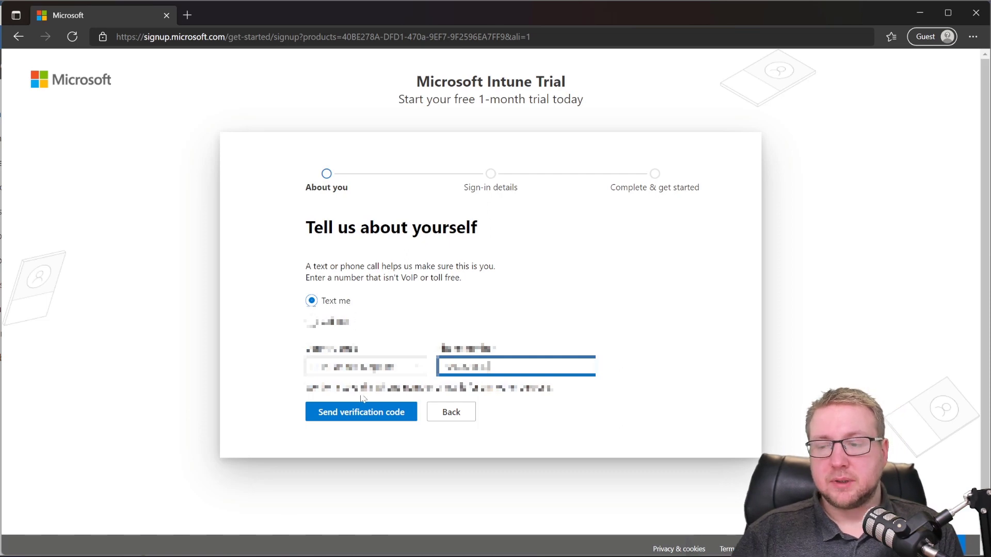
left_click(363, 415)
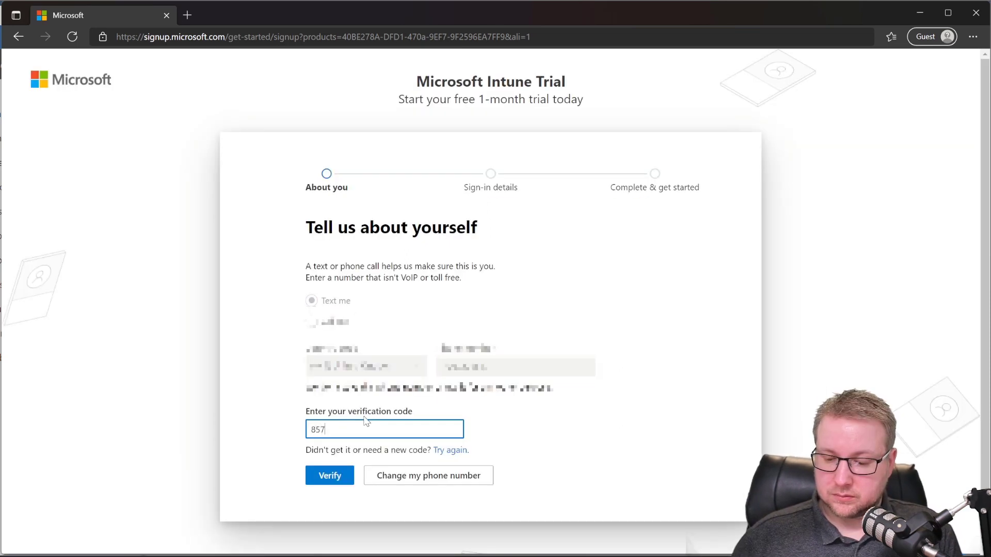
left_click(338, 476)
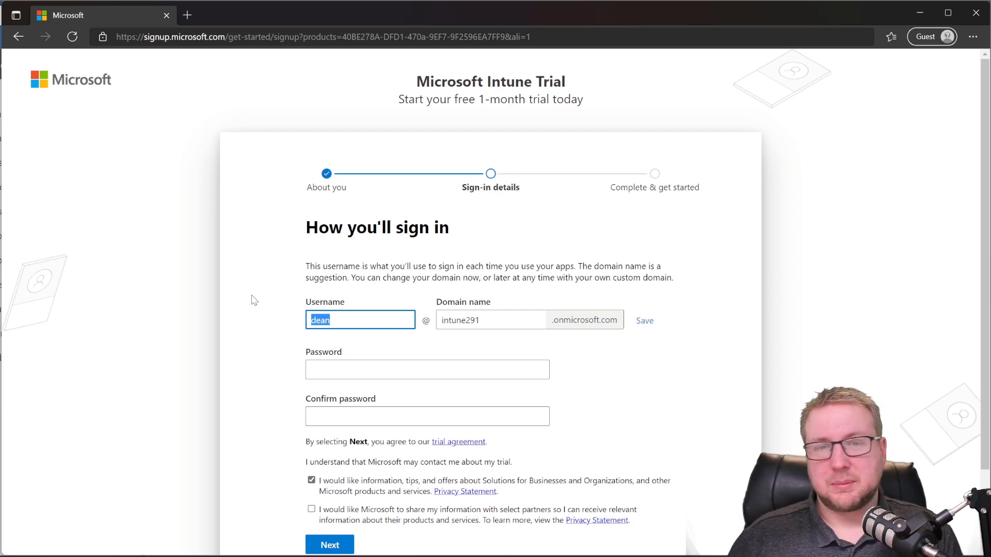
Step: Enter and confirm the account password, uncheck the Microsoft marketing information box, and create the account
key("Tab")
key("Tab")
key("Tab")
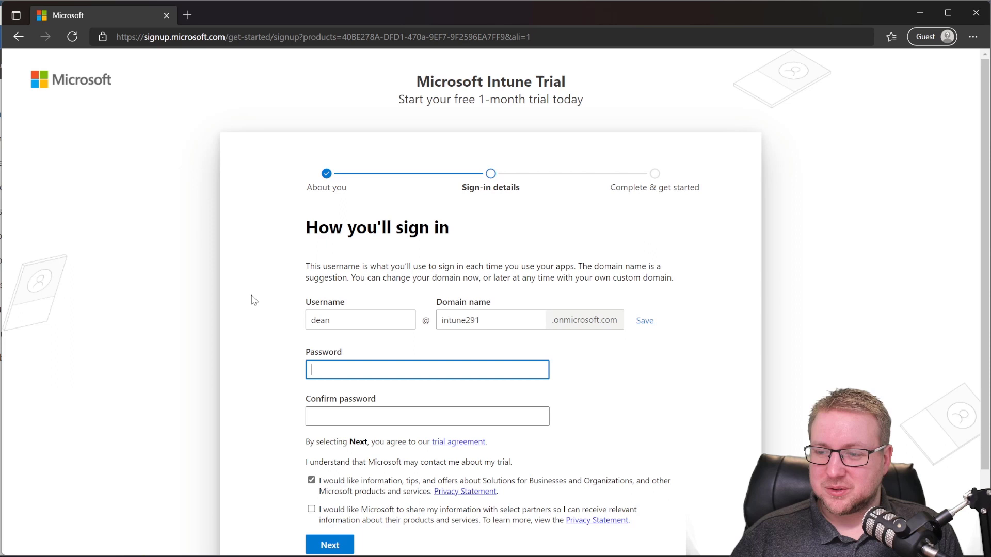
type("••••••••••")
key("Tab")
type("••••••••••")
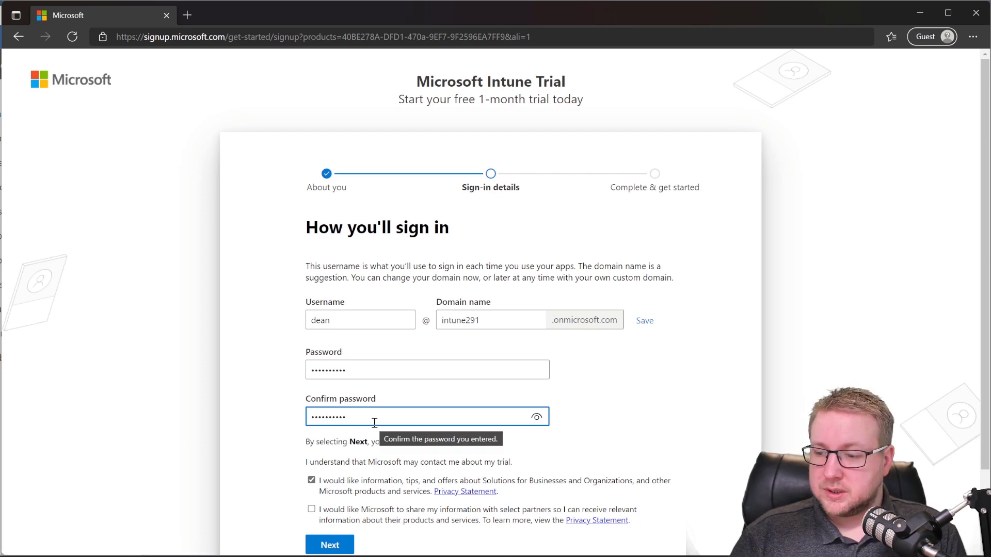
scroll(375, 437, "down", 2)
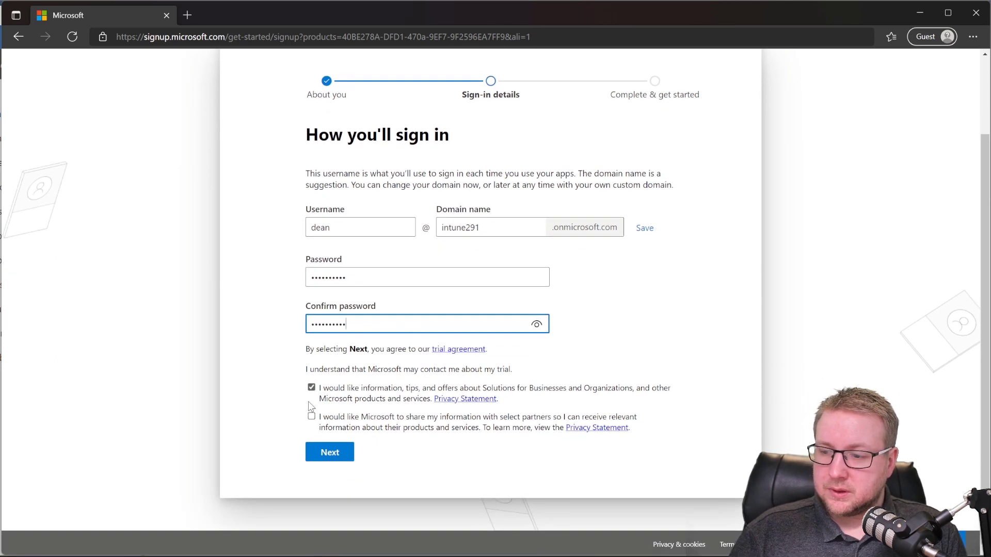
left_click(311, 388)
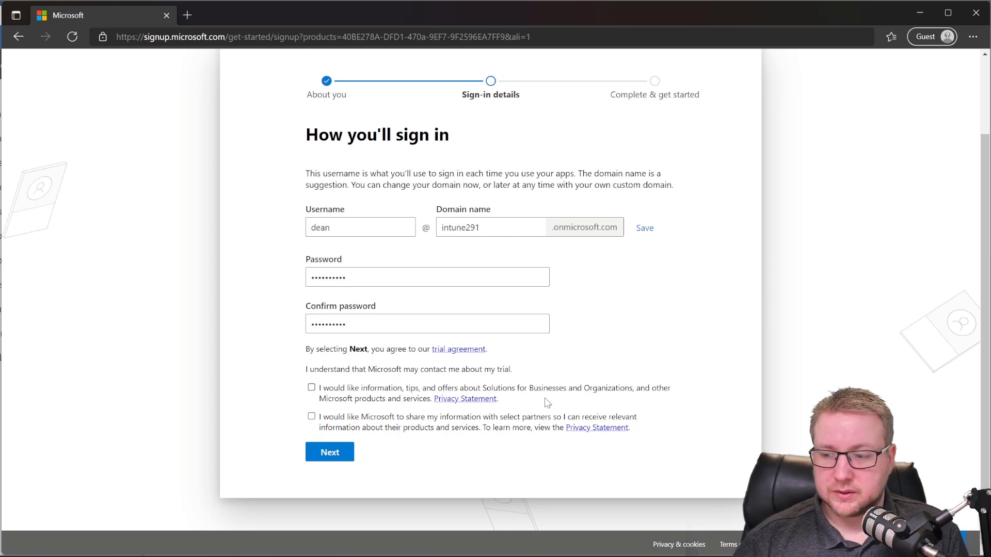
left_click(345, 454)
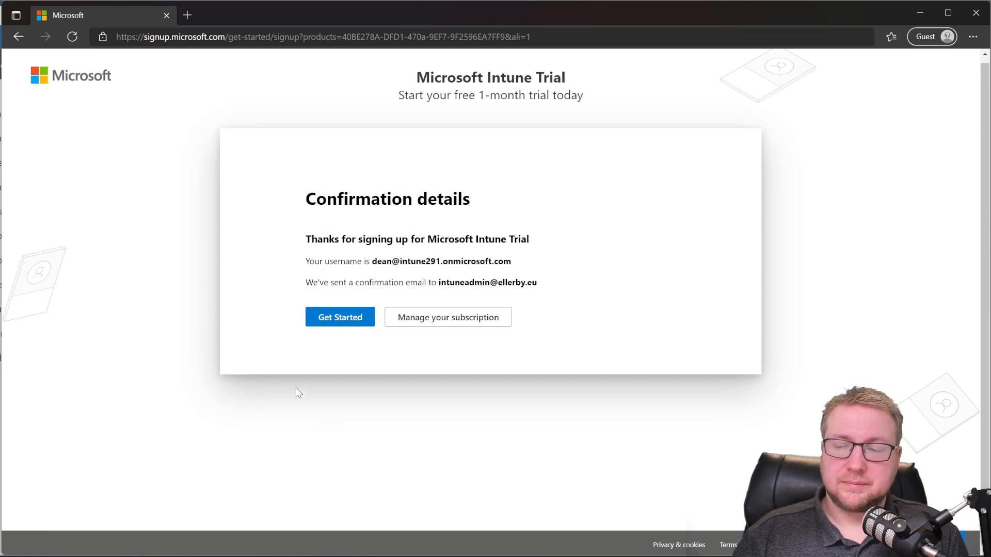
Step: Open the intune291 tenant's Microsoft 365 admin center via Get Started and expand Show all
left_click(334, 320)
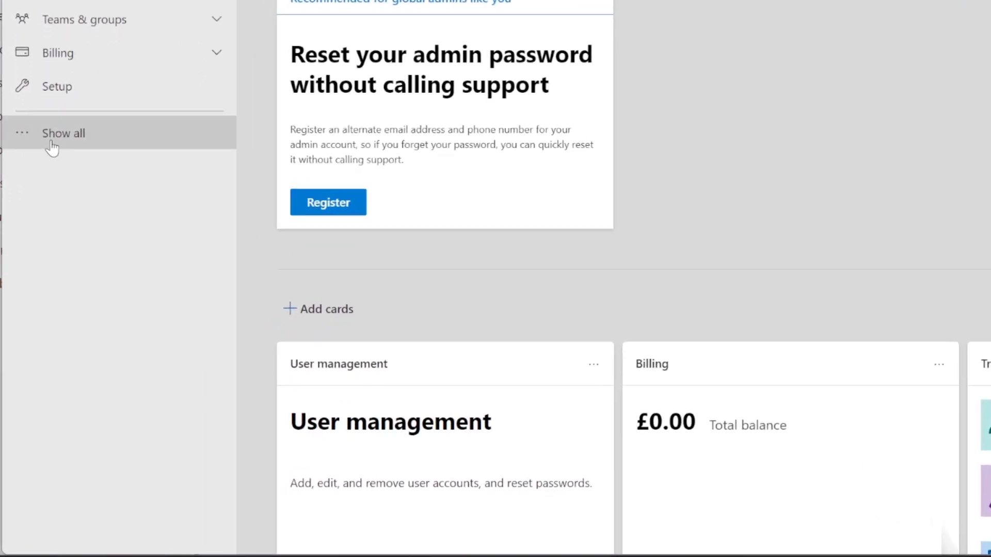
left_click(49, 190)
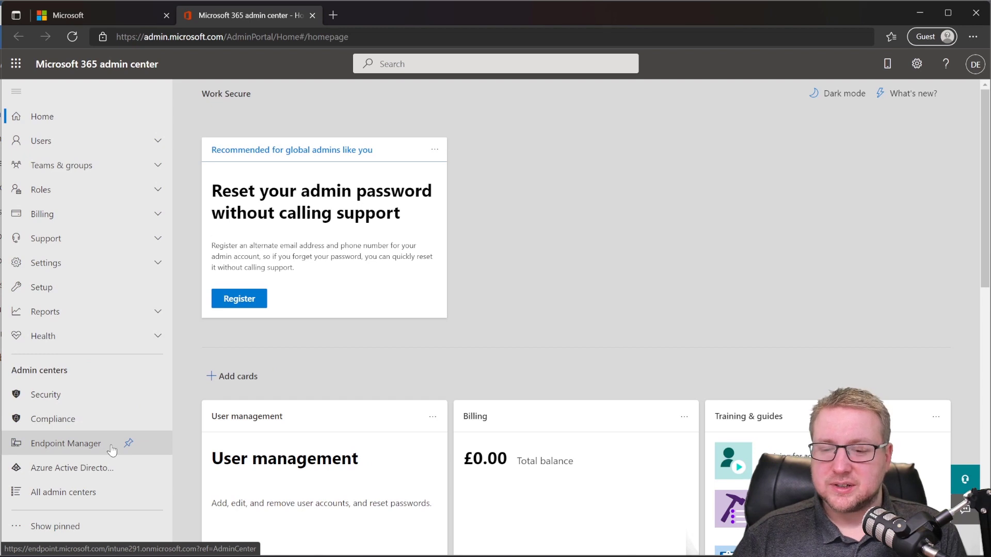
Step: Open Endpoint Manager from Admin centers and highlight the endpoint.microsoft.com address
left_click(78, 445)
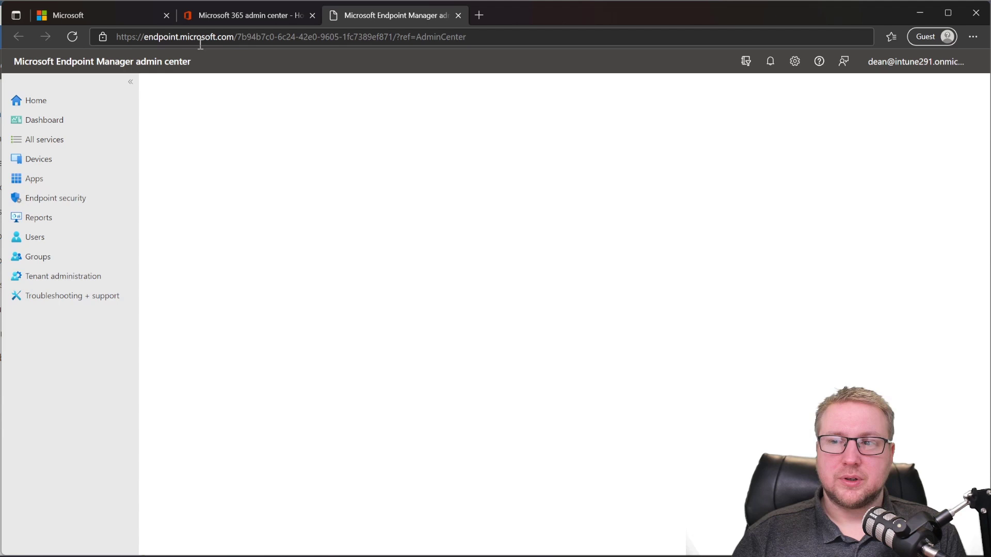
left_click(239, 39)
key("shift+End")
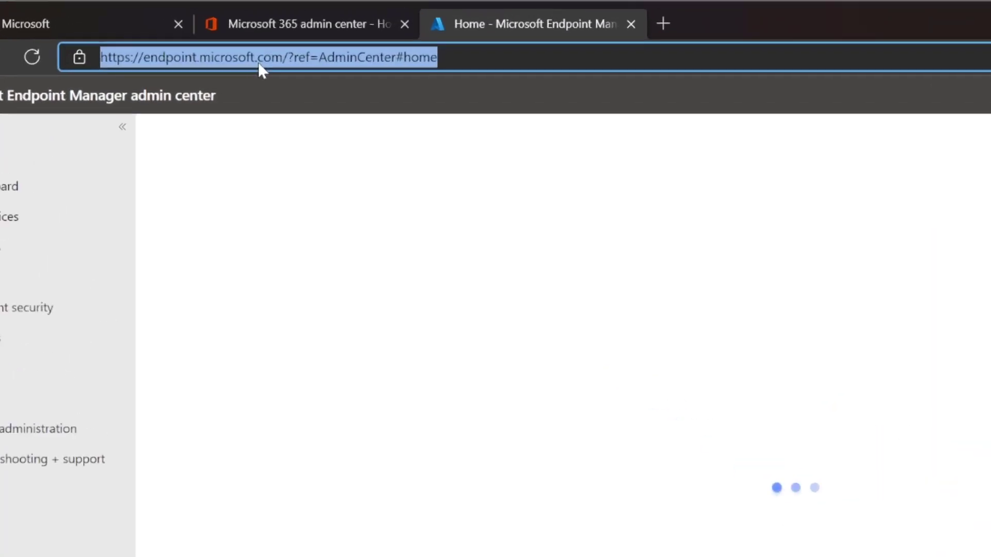
left_click_drag(393, 100, 143, 99)
left_click(674, 260)
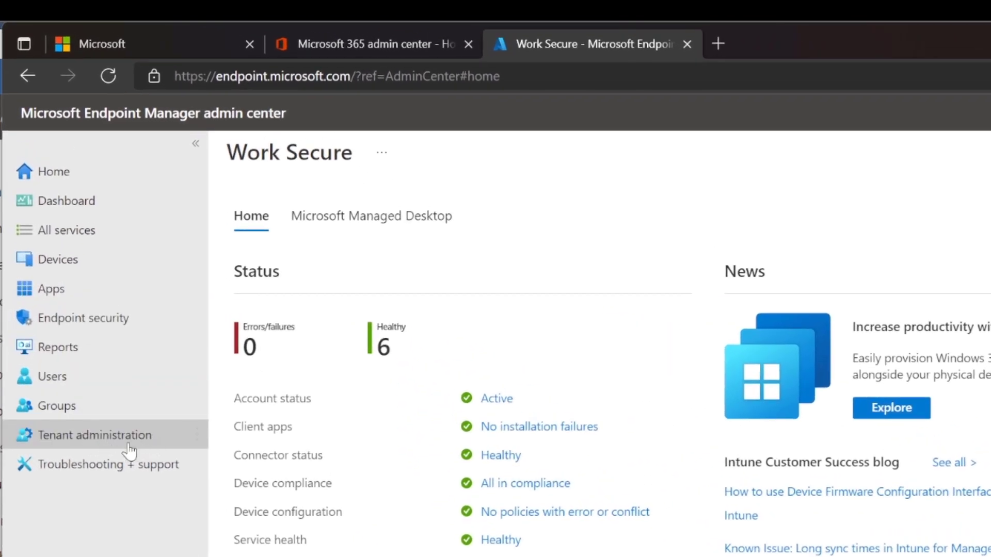
Step: Open Tenant administration to show MDM authority Microsoft Intune and account status Active
left_click(176, 442)
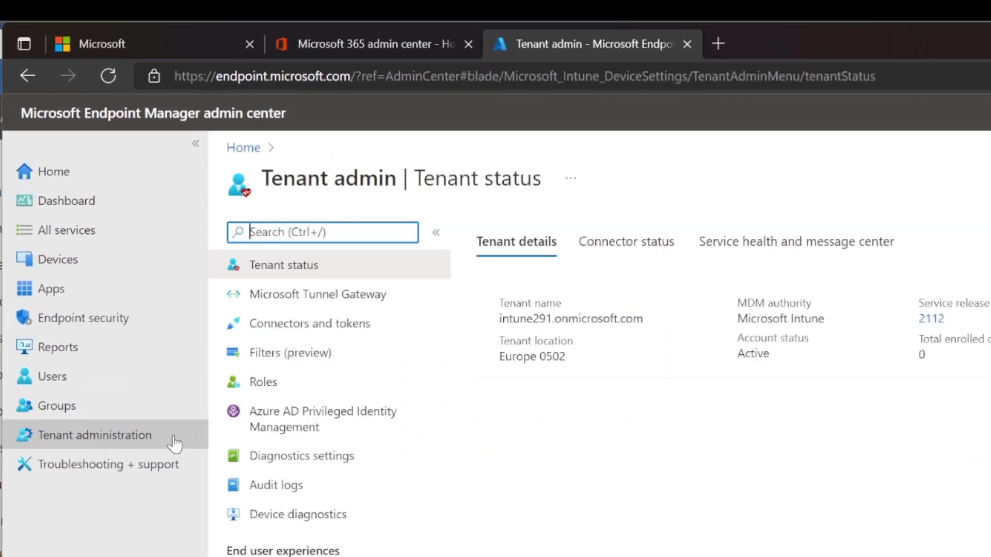